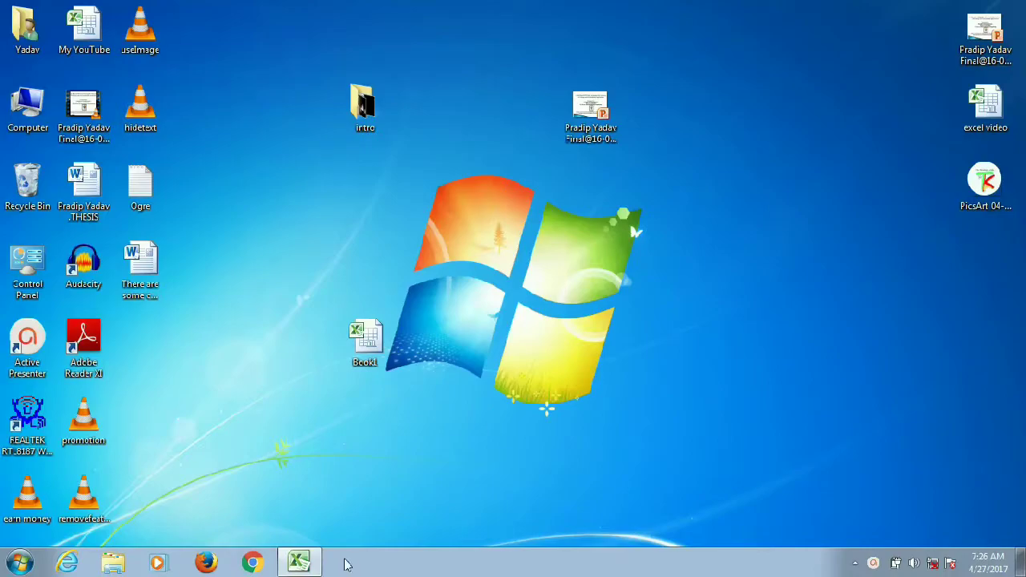
Apply the custom number format ;;; to A1:A7 so the names and numbers become invisible
click(299, 562)
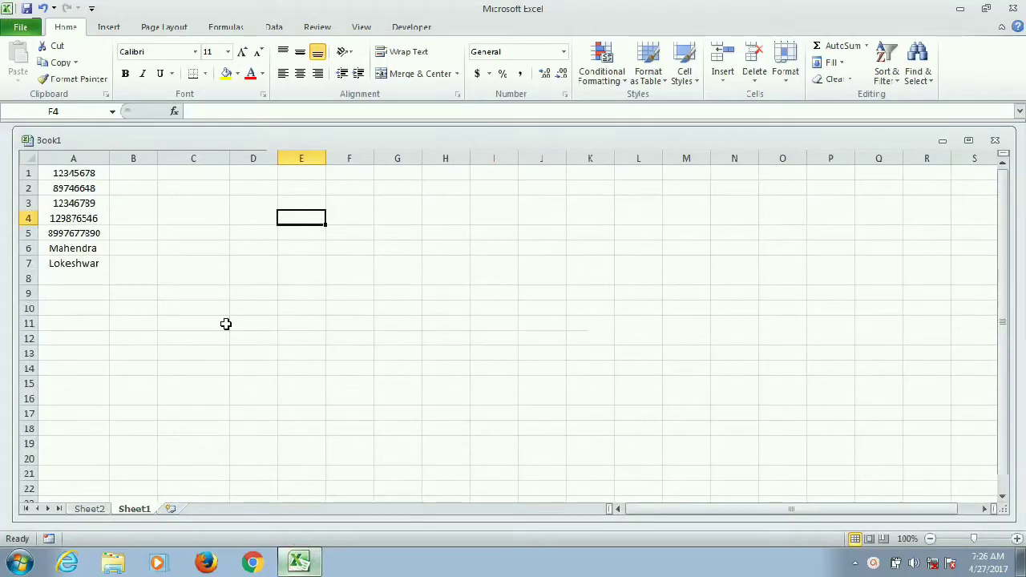
click(84, 171)
drag(84, 171, 85, 262)
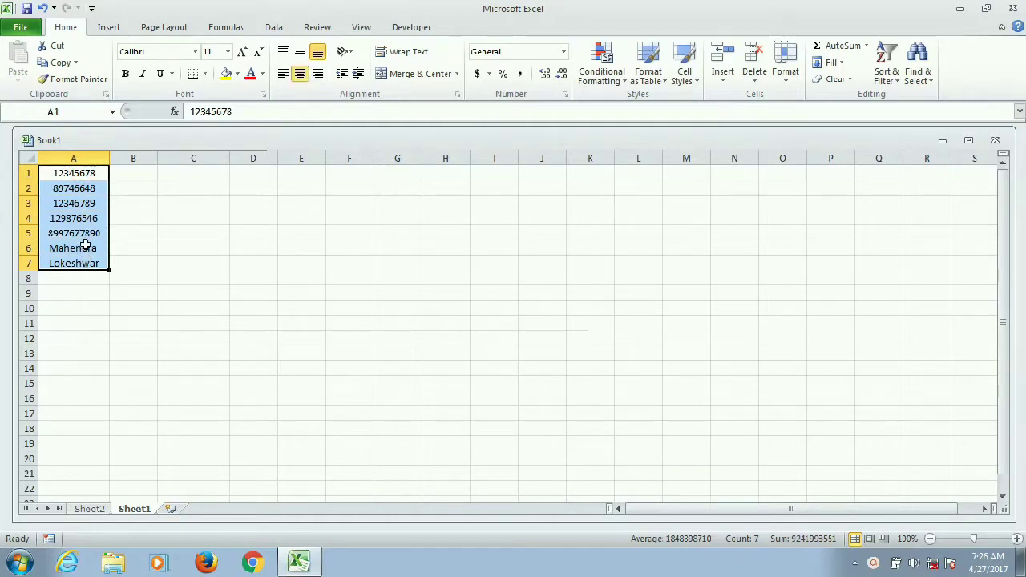
right_click(85, 244)
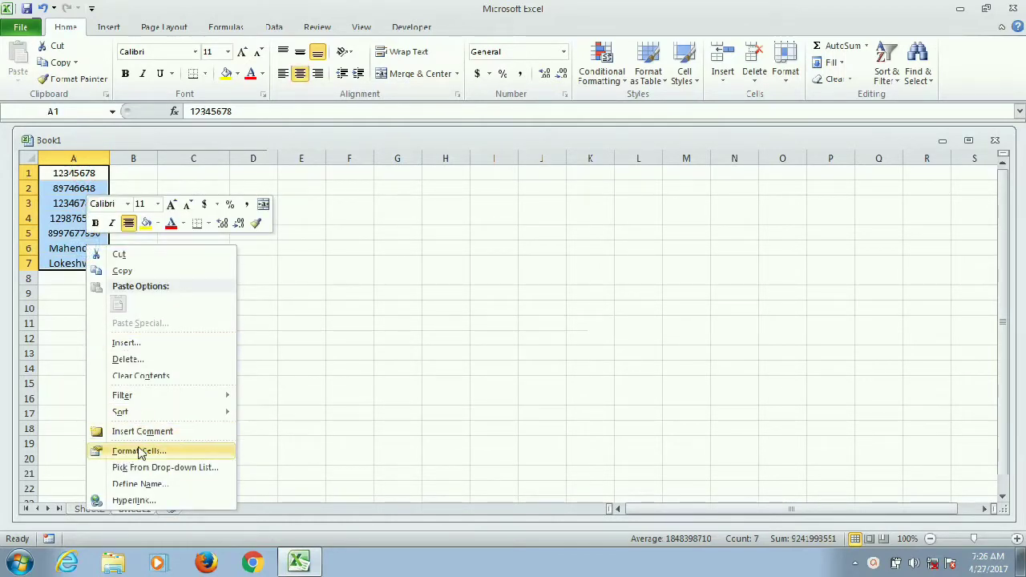
click(138, 454)
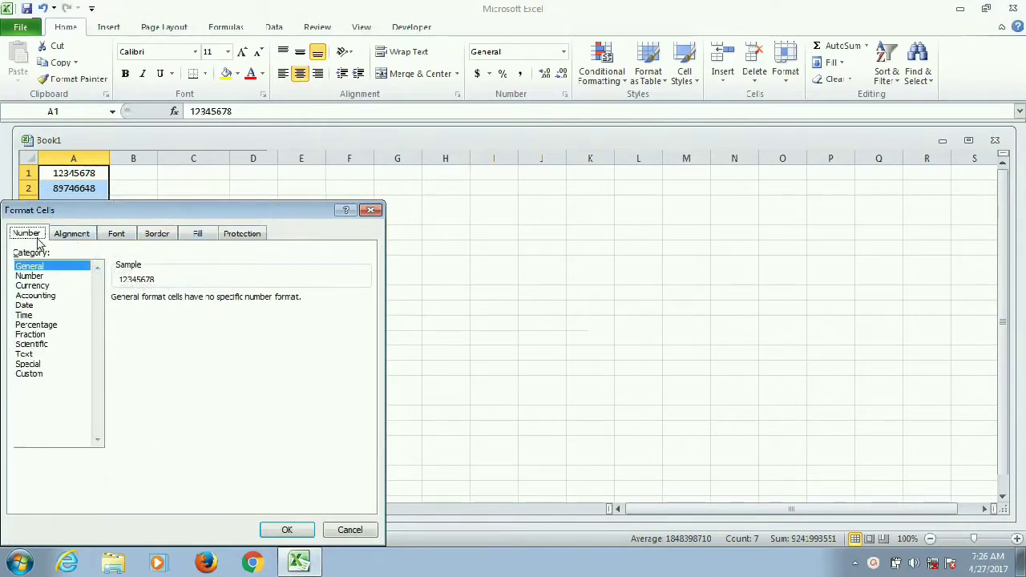
click(29, 365)
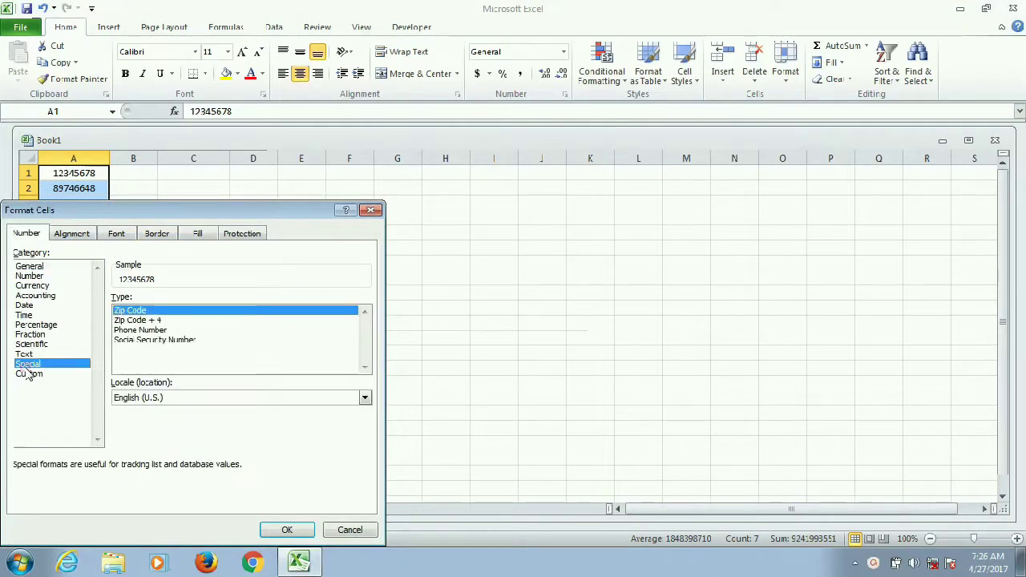
click(28, 374)
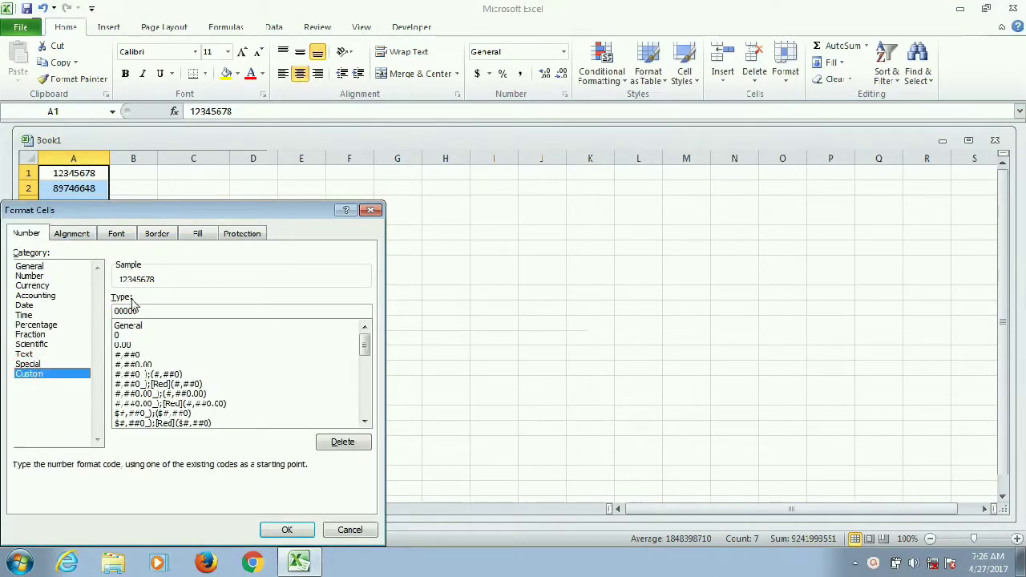
drag(138, 311, 97, 313)
text(;;;)
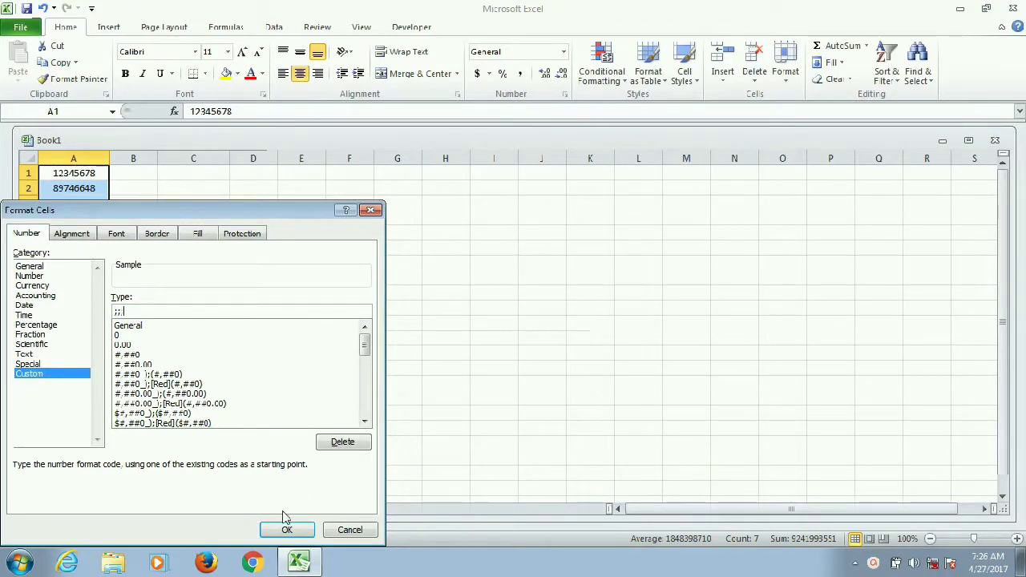
click(287, 530)
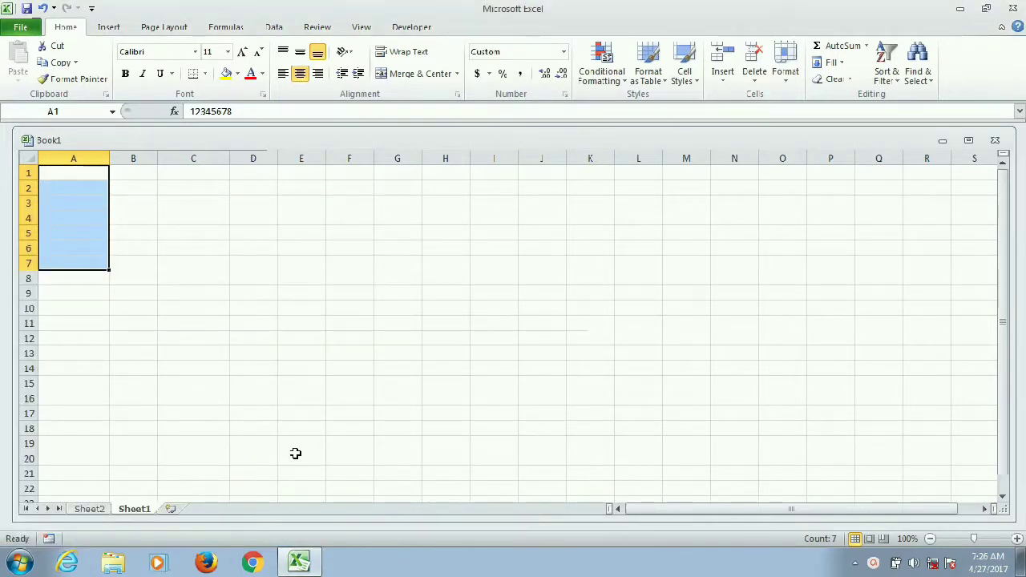
Undo the ;;; format so A1:A7 show their five numbers and two names again
key(ctrl+z)
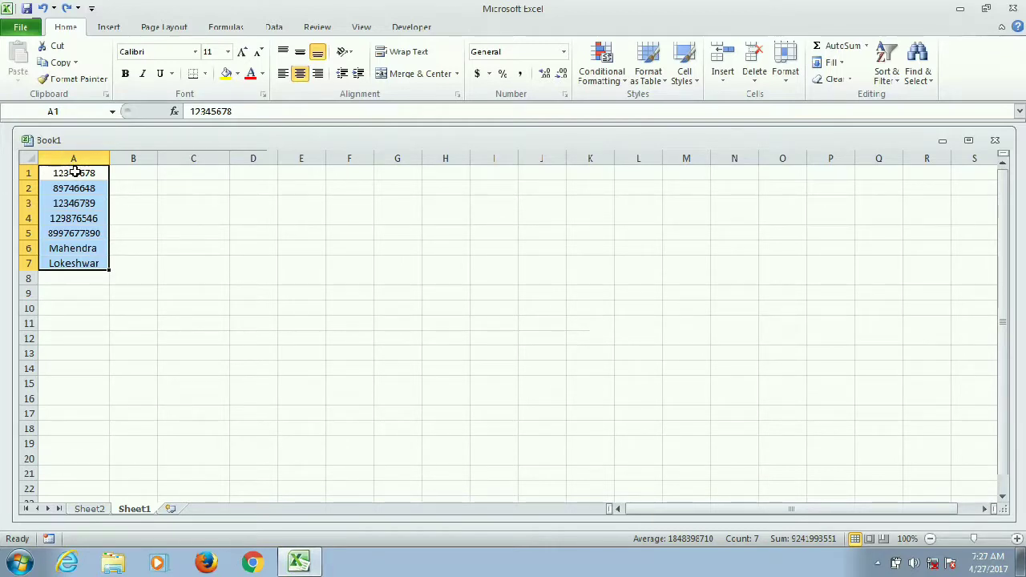
click(85, 173)
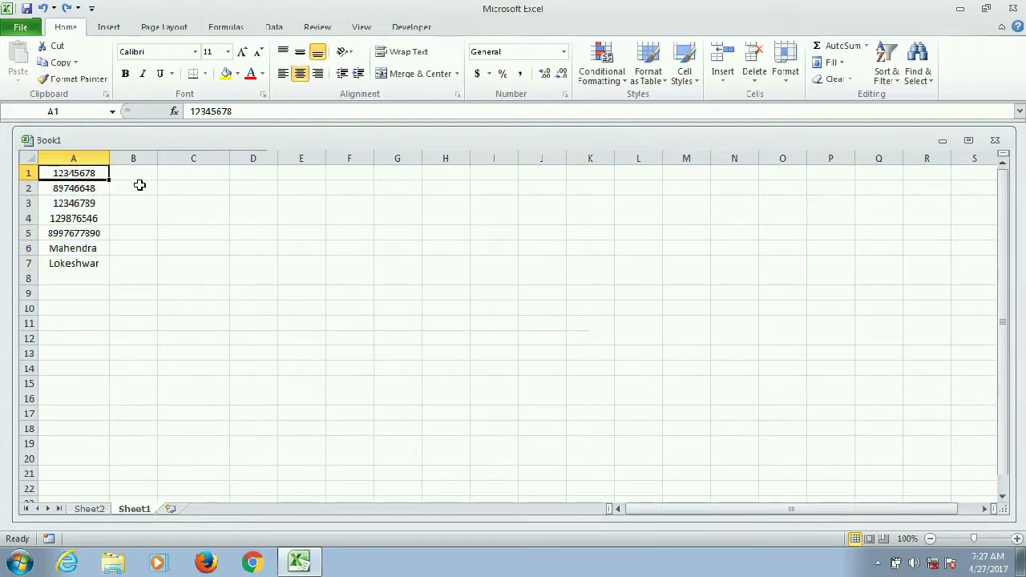
Enter the masking formula =LEFT(A1,5) & "****" in cell B1
click(121, 176)
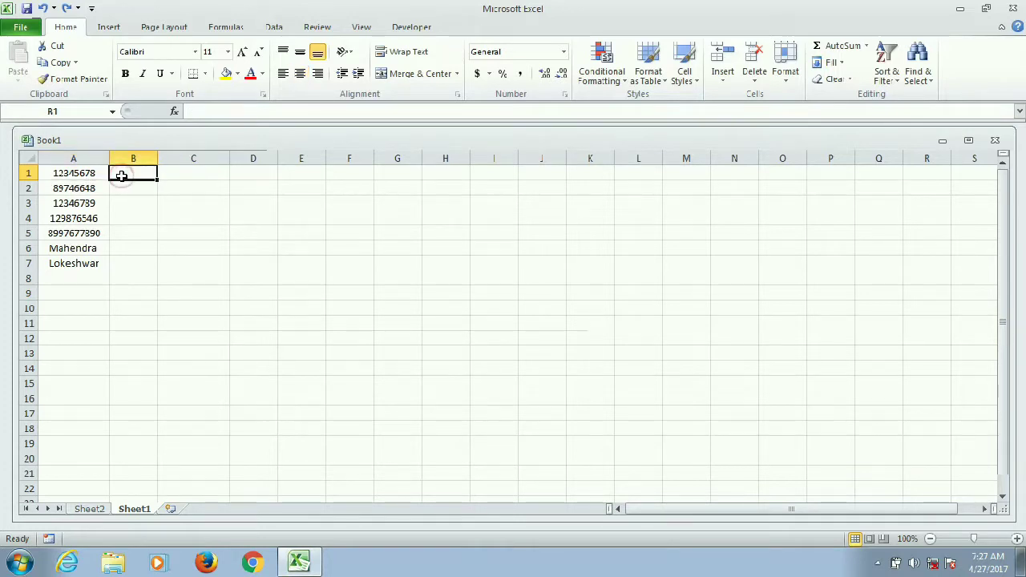
text(=)
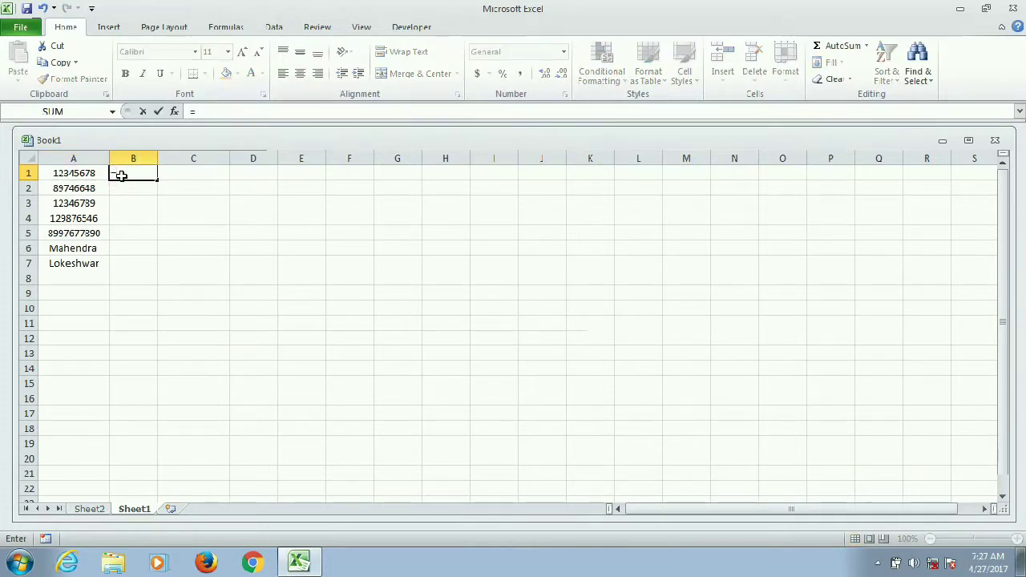
text(left)
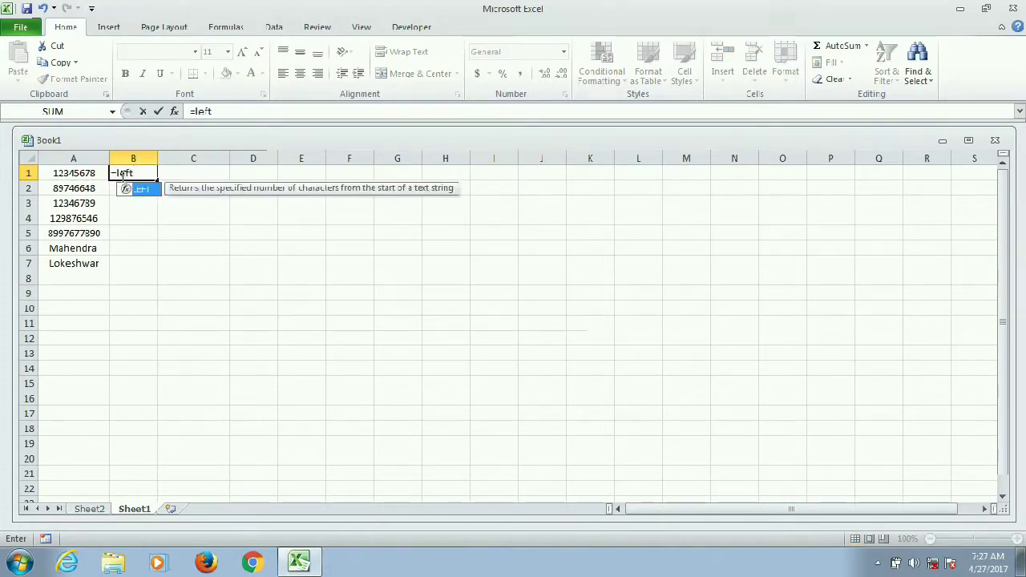
text(()
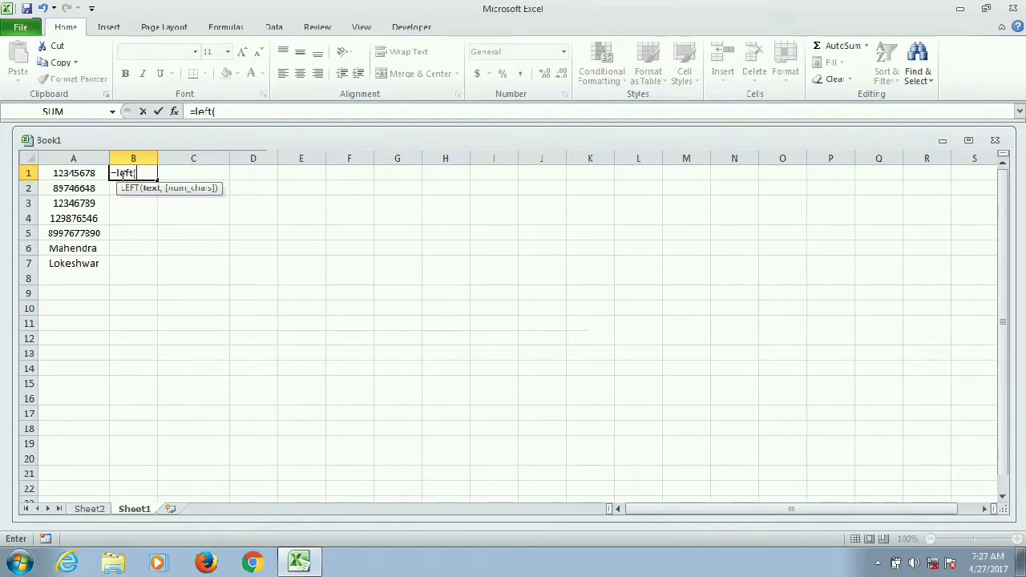
text(a1,5) & ")
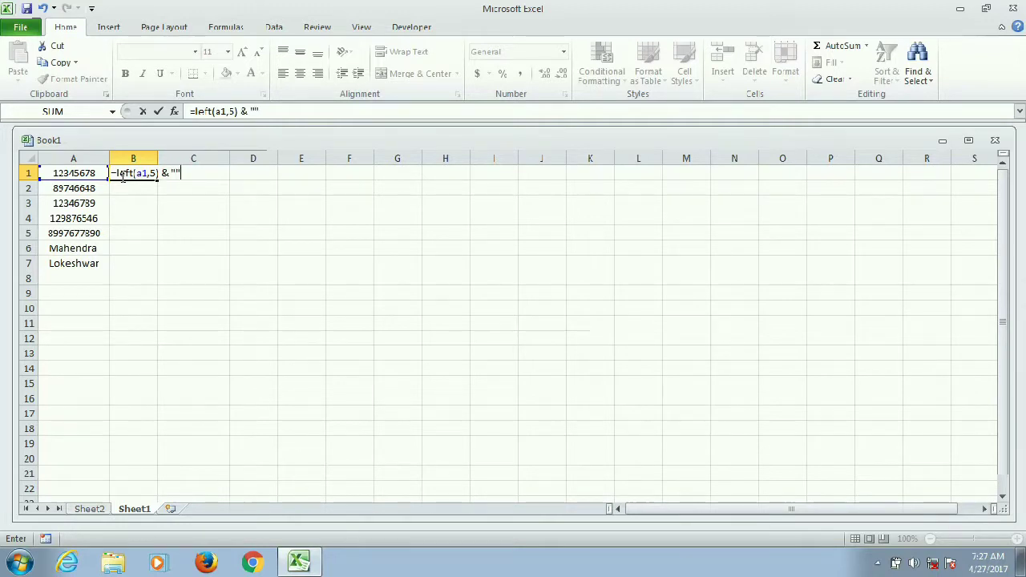
key(Left)
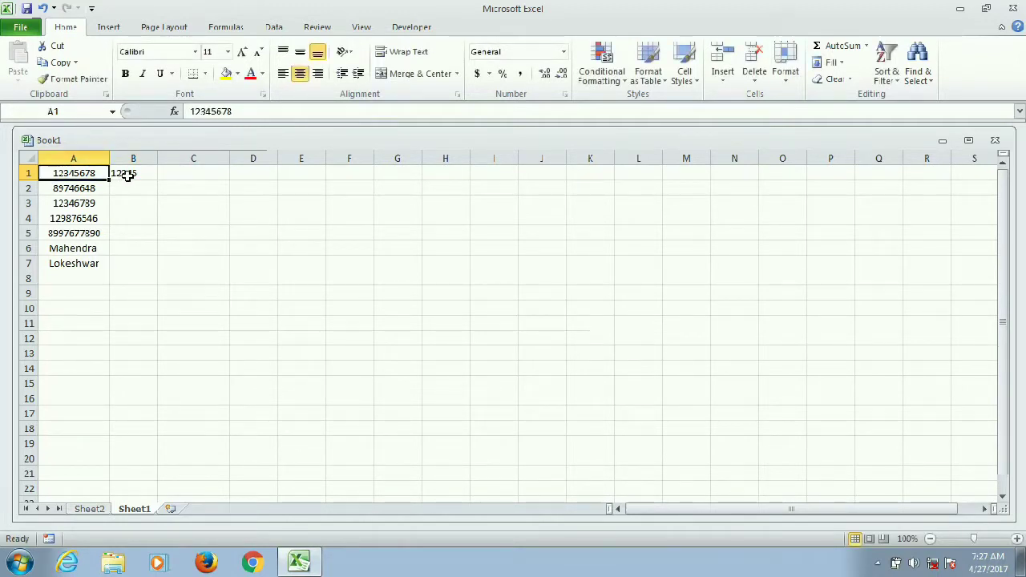
click(131, 174)
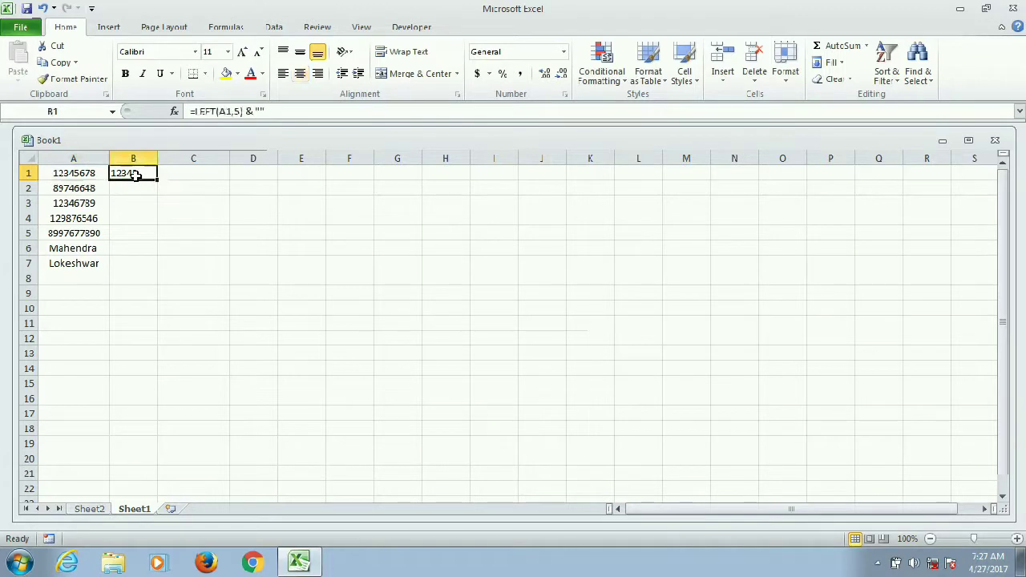
click(262, 111)
text(**)
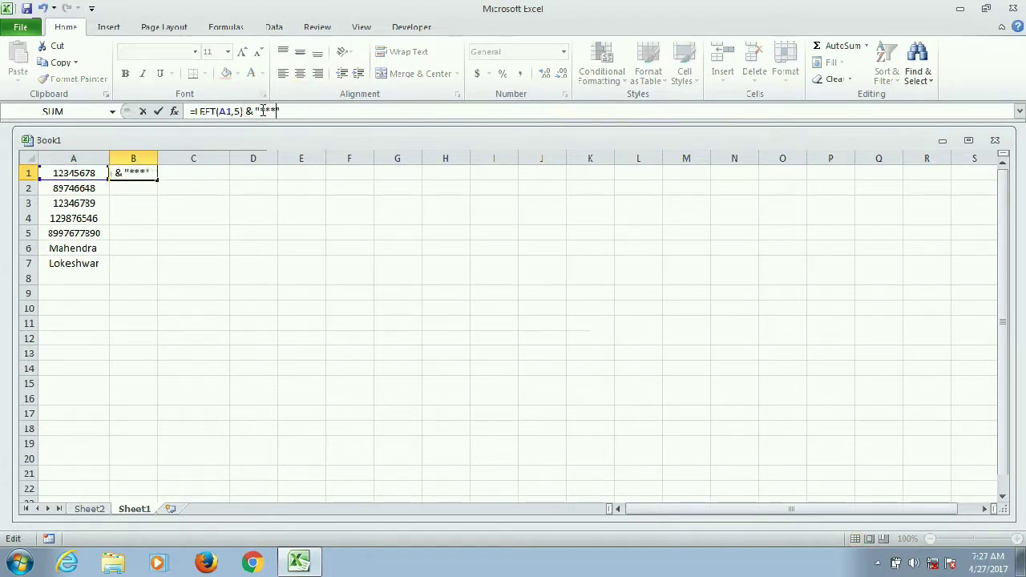
key(Return)
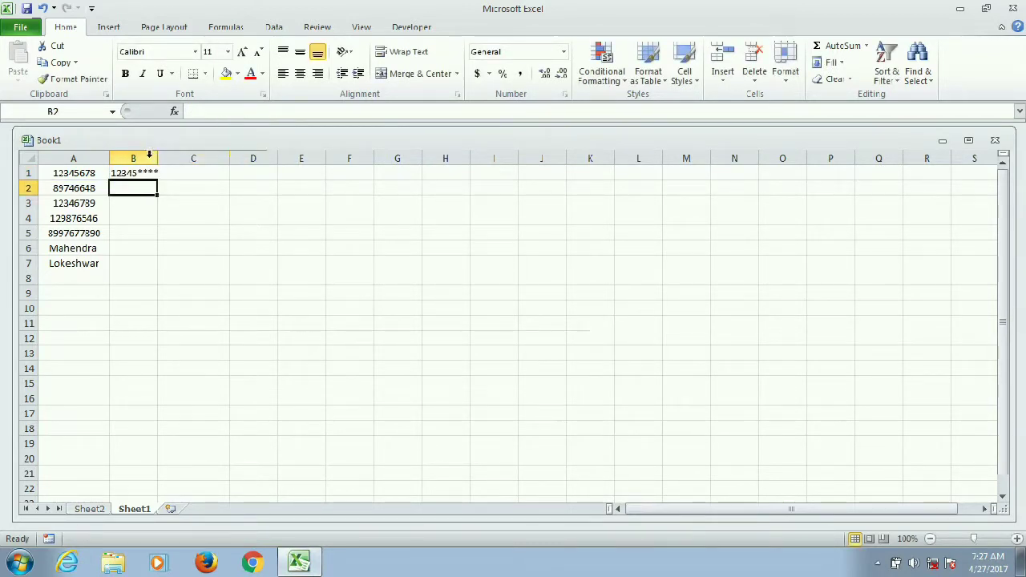
Widen column B and fill the B1 formula down through B7
drag(159, 159, 182, 159)
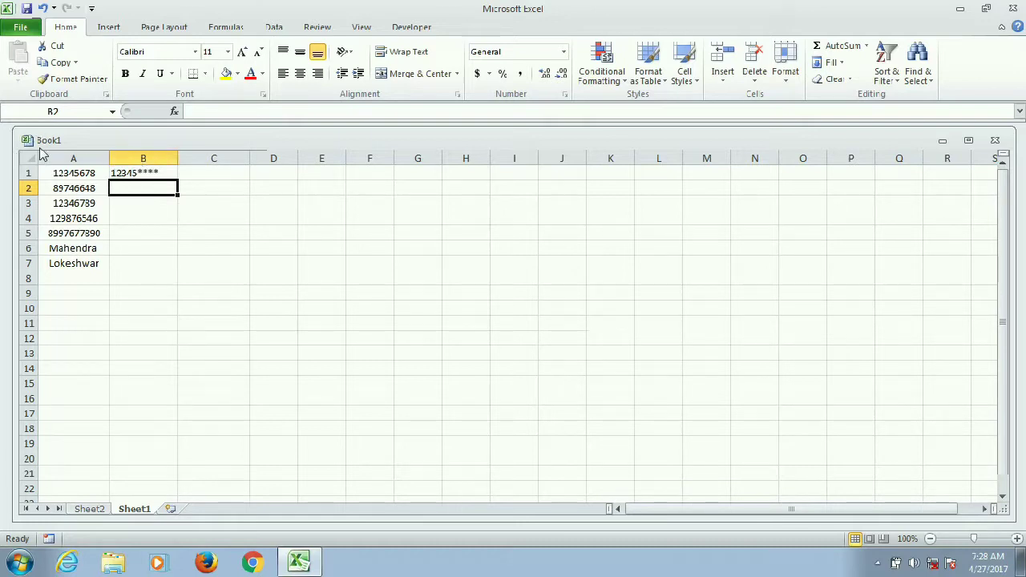
click(151, 173)
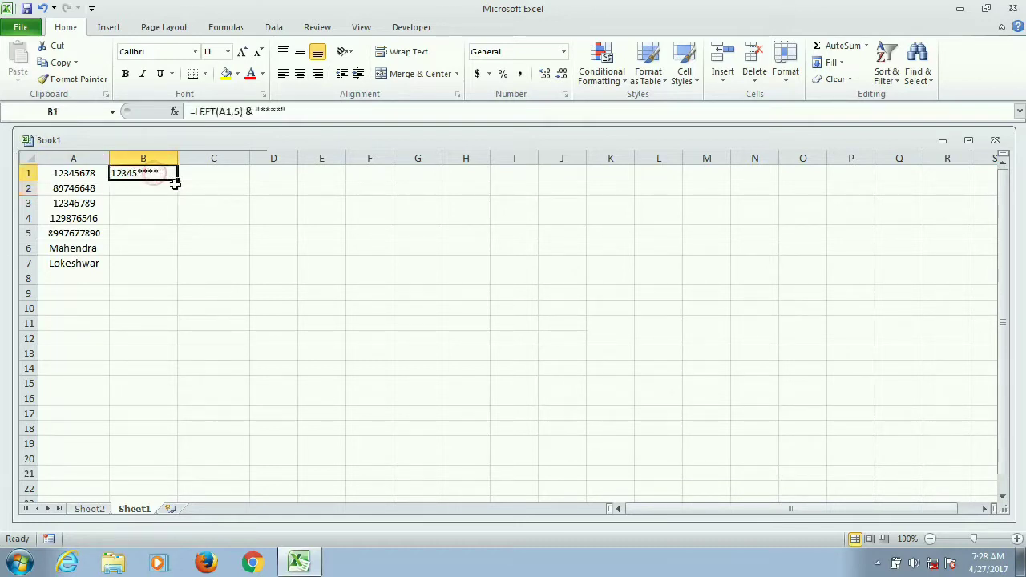
drag(177, 179, 174, 267)
click(286, 275)
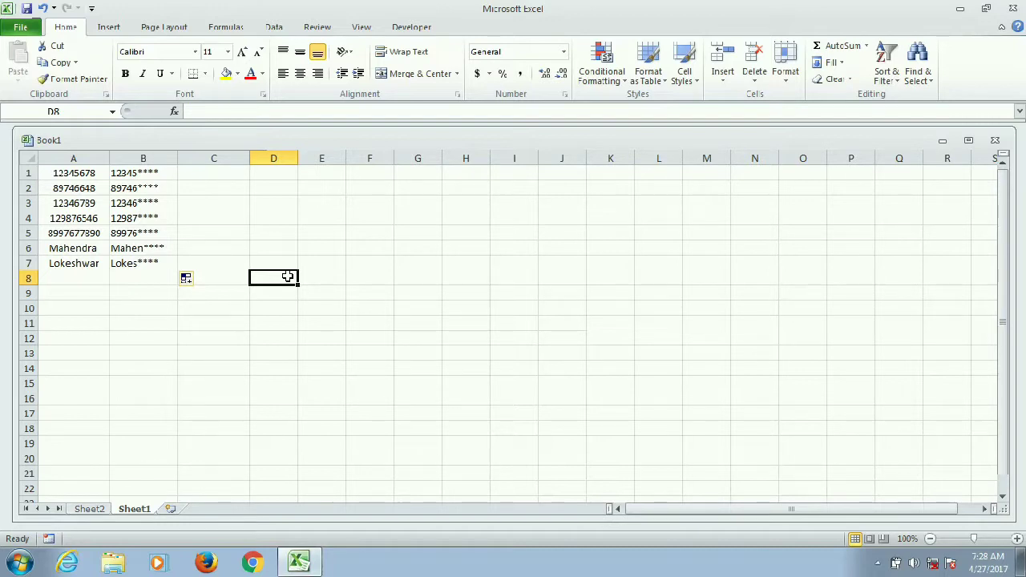
Enter =LEFT(A1,3)&"****"&RIGHT(A1,3) in C1, accepting Excel's correction, to show 123****678
click(214, 173)
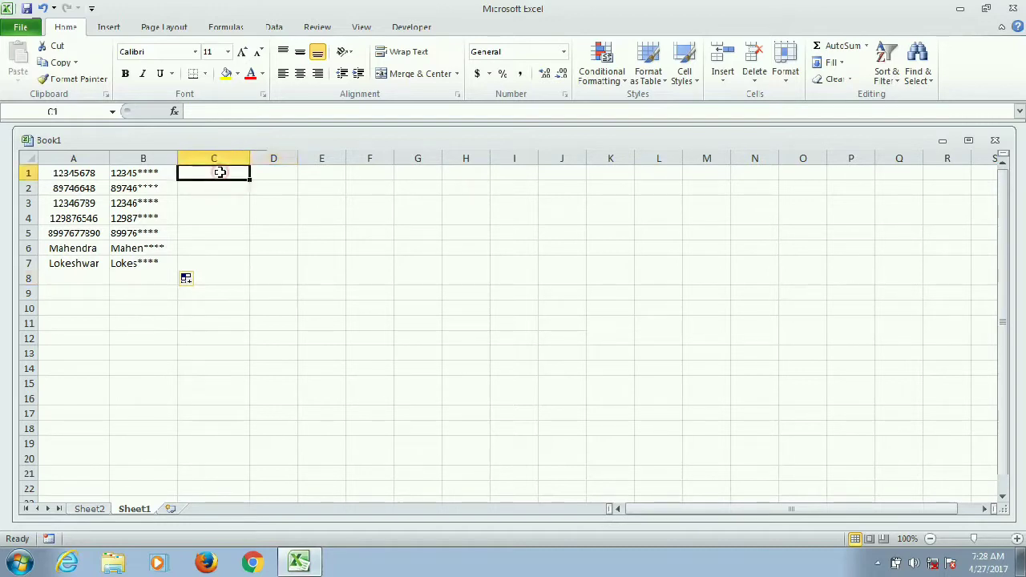
text(=left()
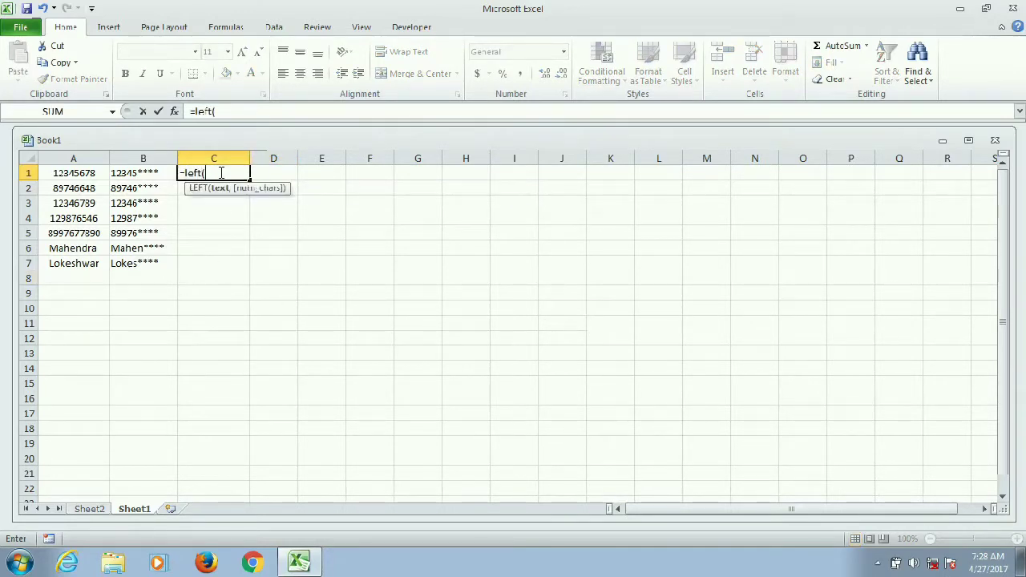
text(a1)
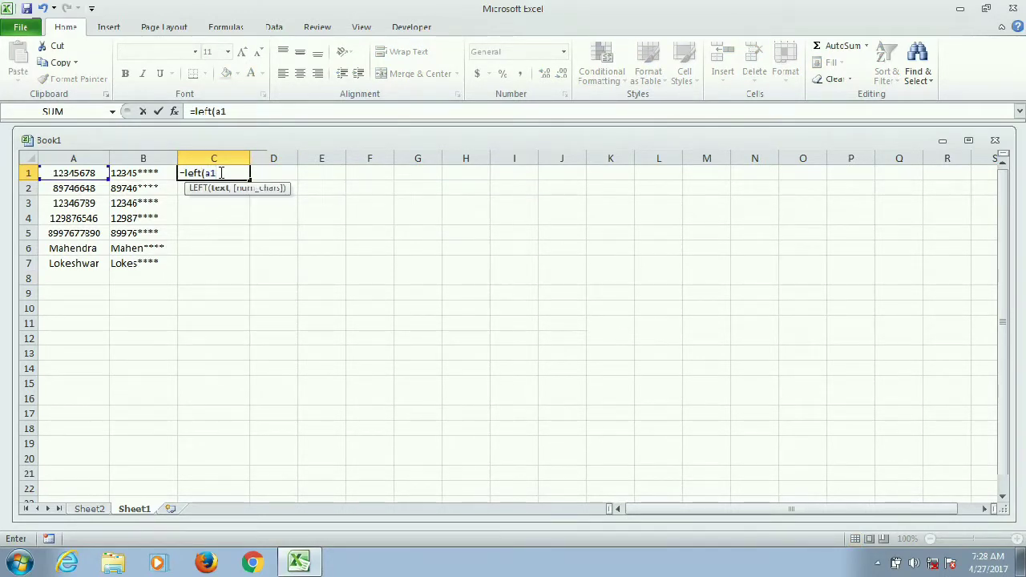
text(,3))
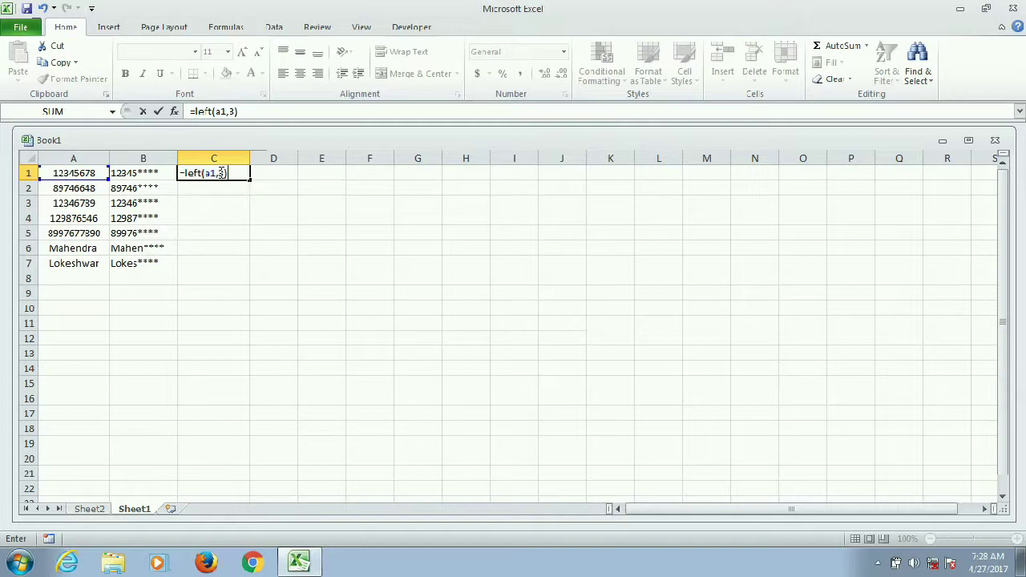
text(,)
text(& "****")
key(Left)
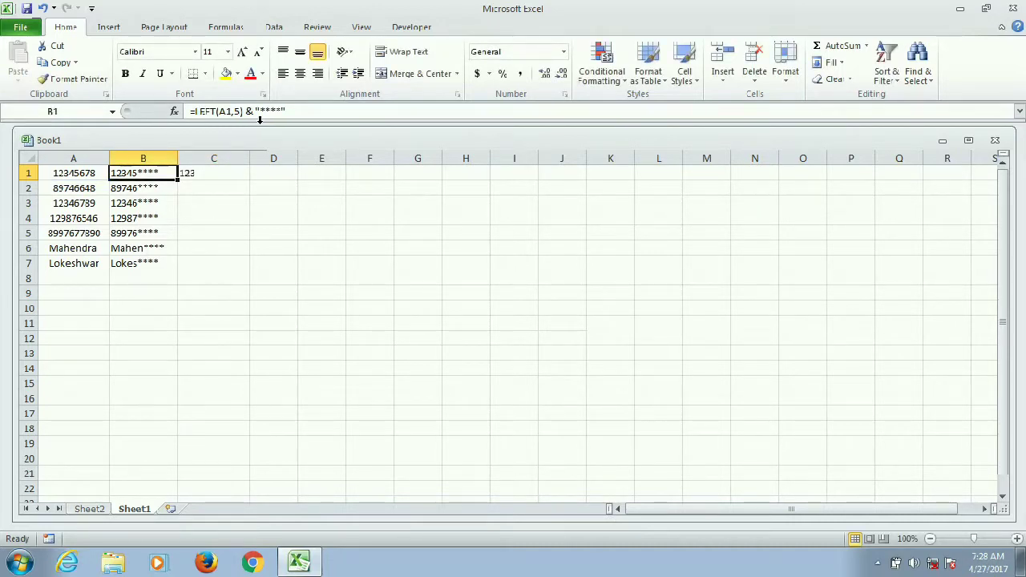
click(216, 173)
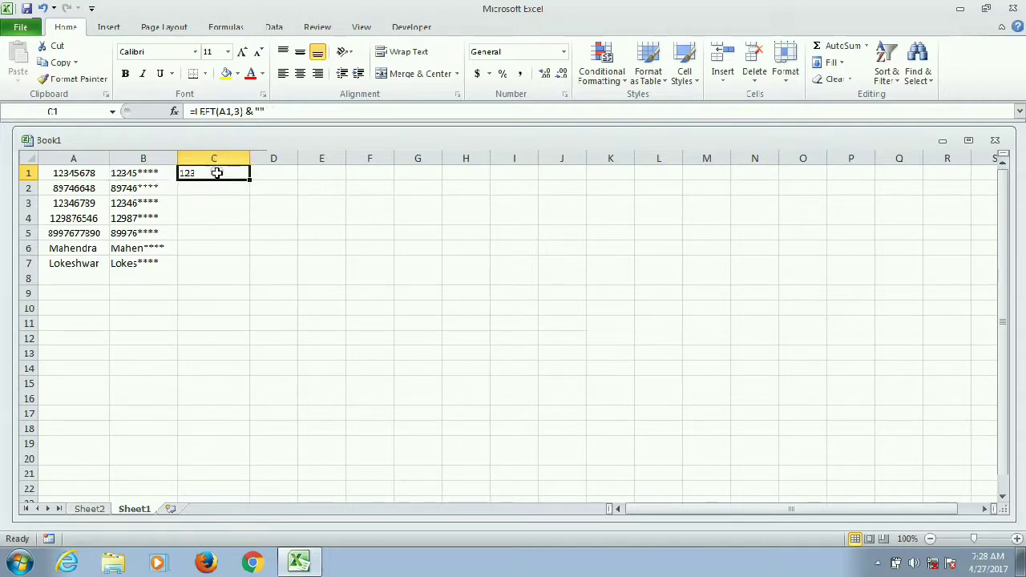
click(261, 111)
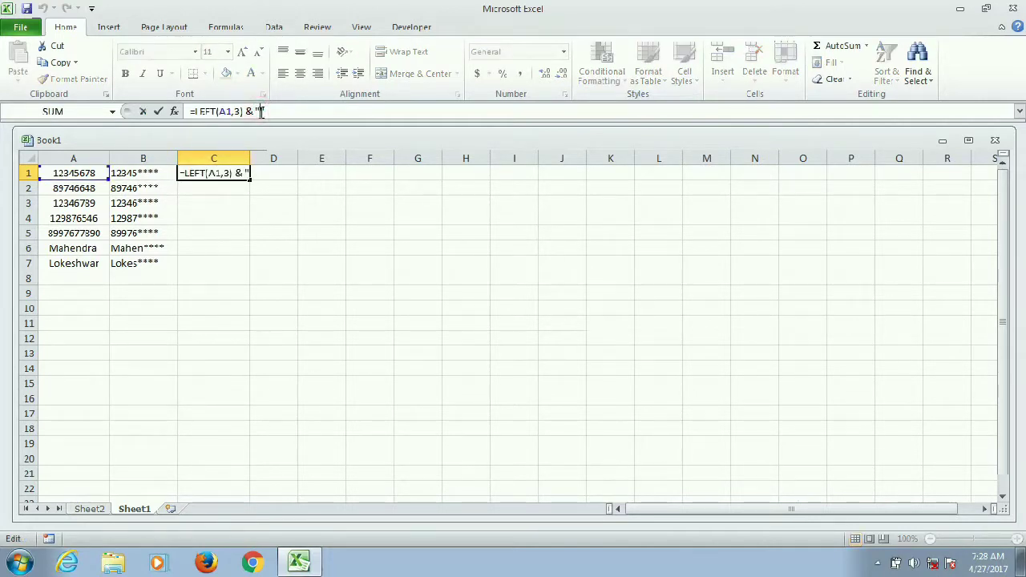
text(****)
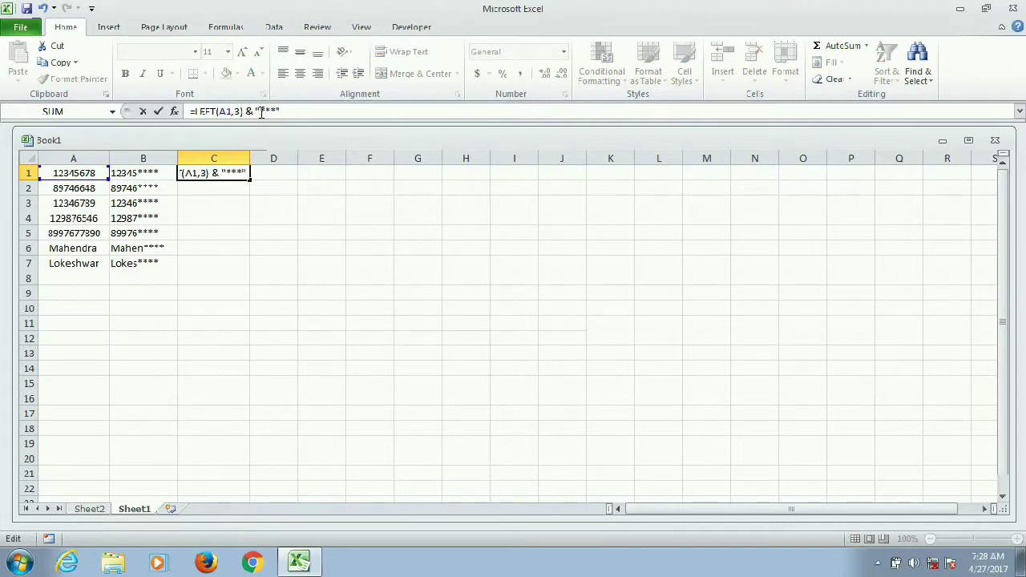
text(*")
text( & )
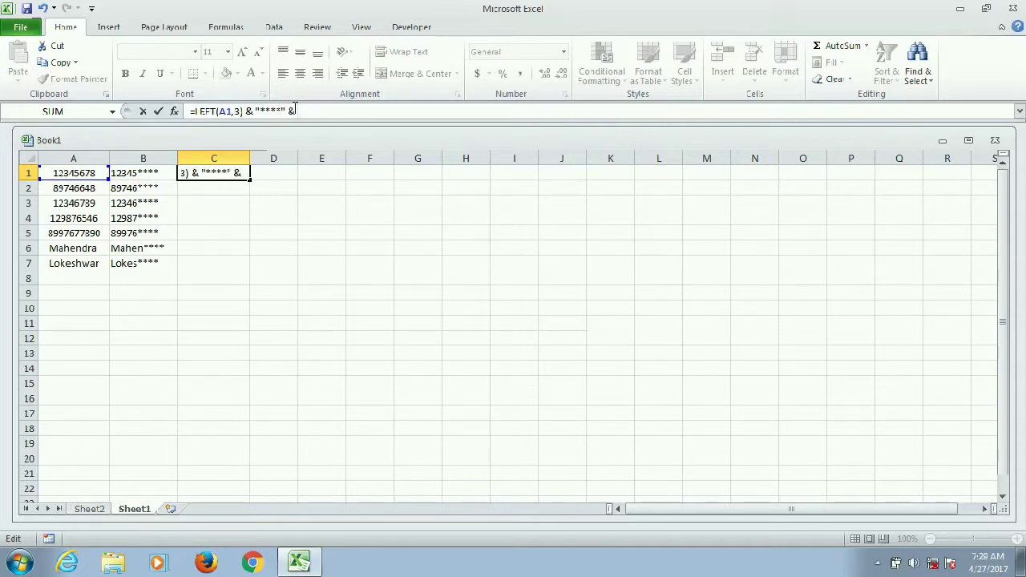
text(right)
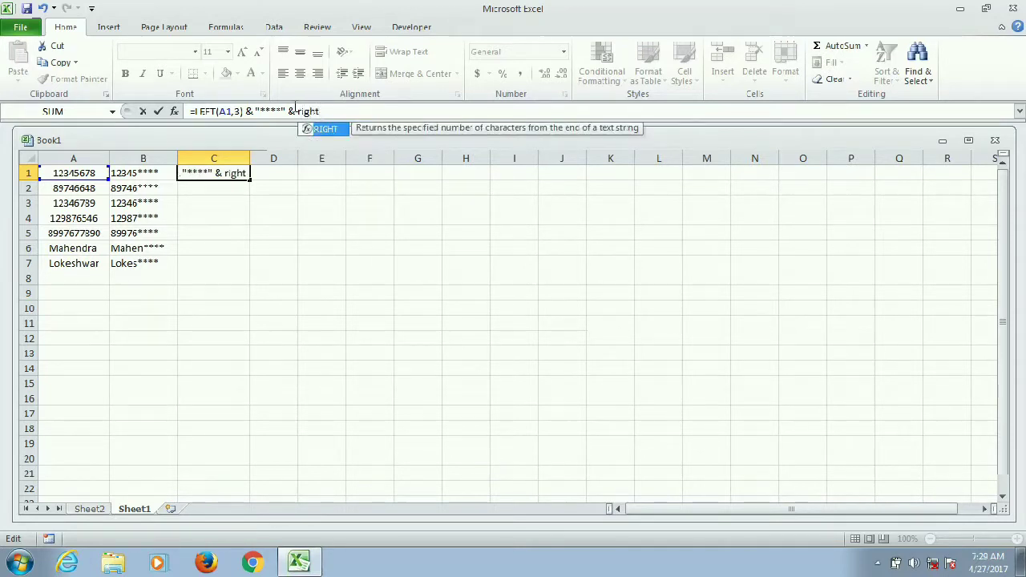
text( (a1,3))
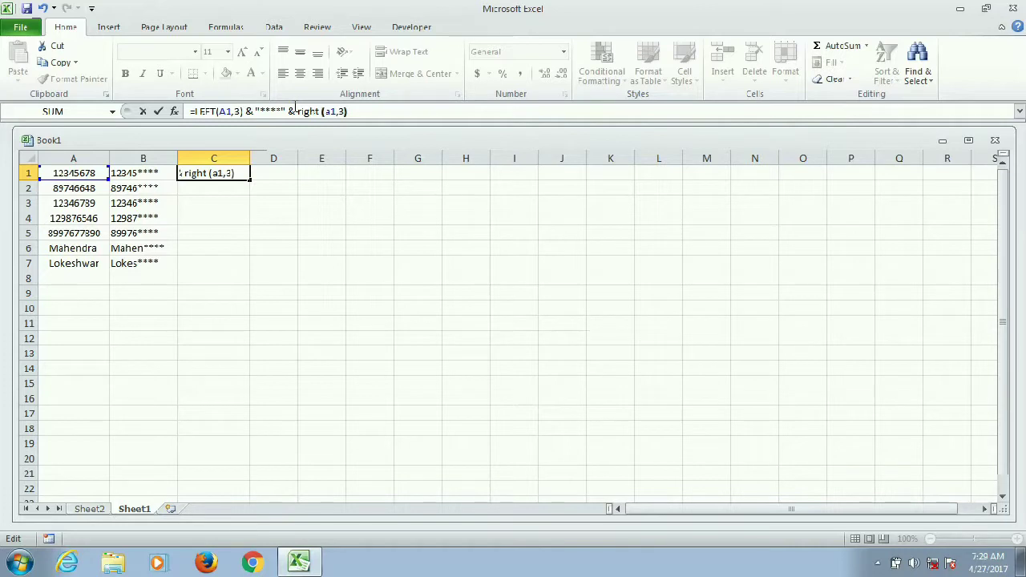
key(Return)
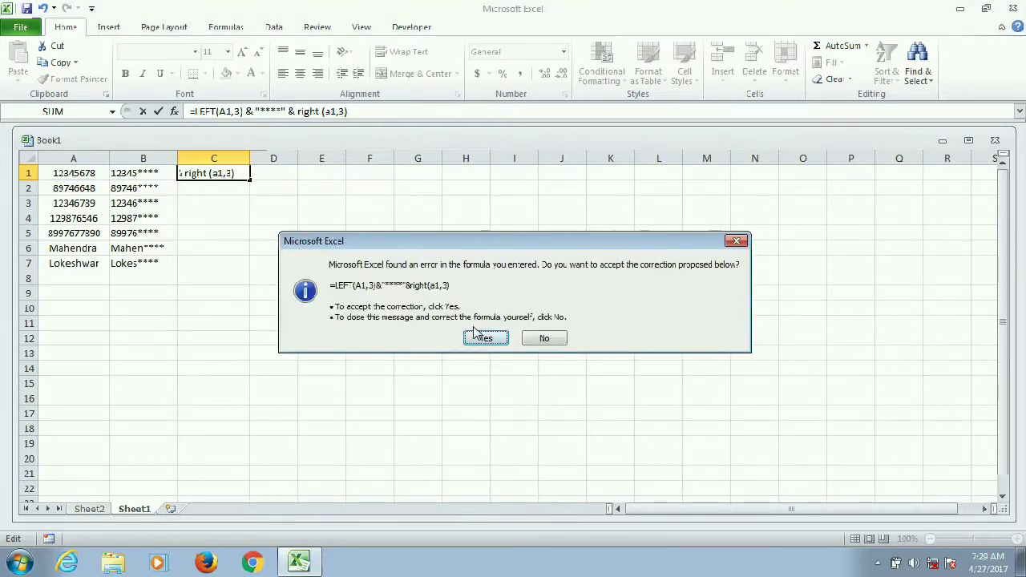
click(476, 341)
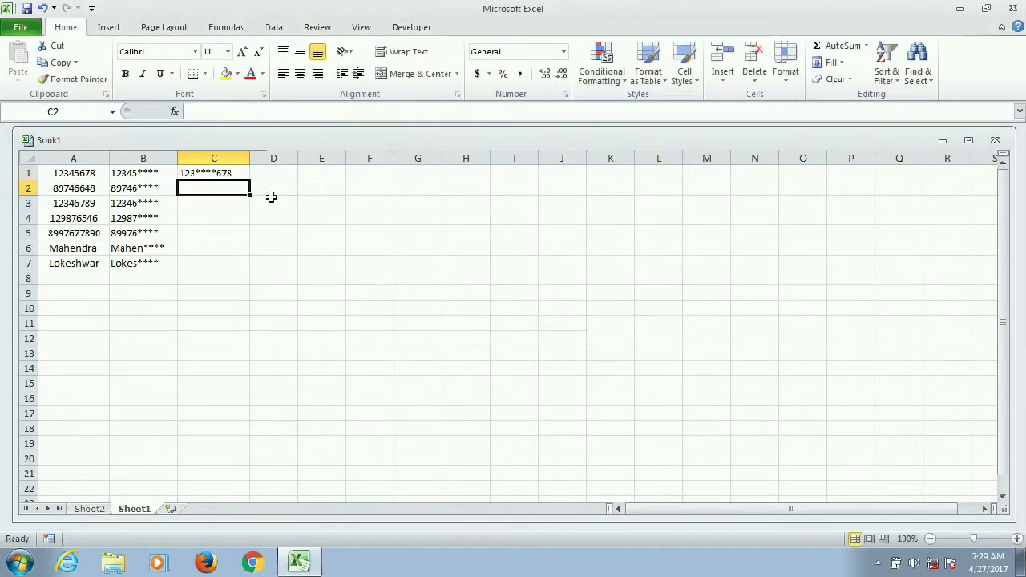
click(241, 171)
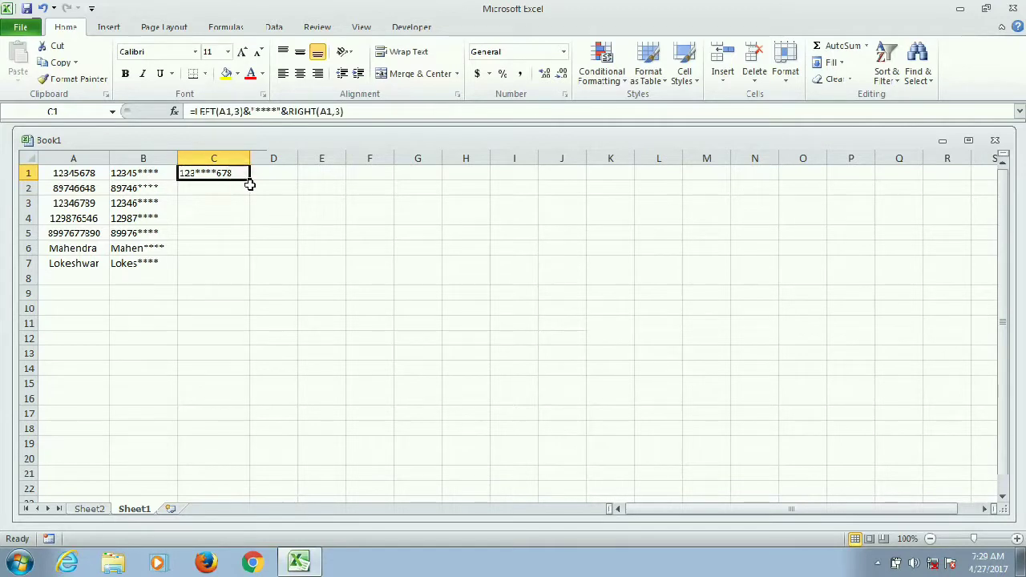
Fill C1's LEFT/RIGHT formula down to C7, producing values like 897****648 and Lok****war
drag(251, 179, 251, 271)
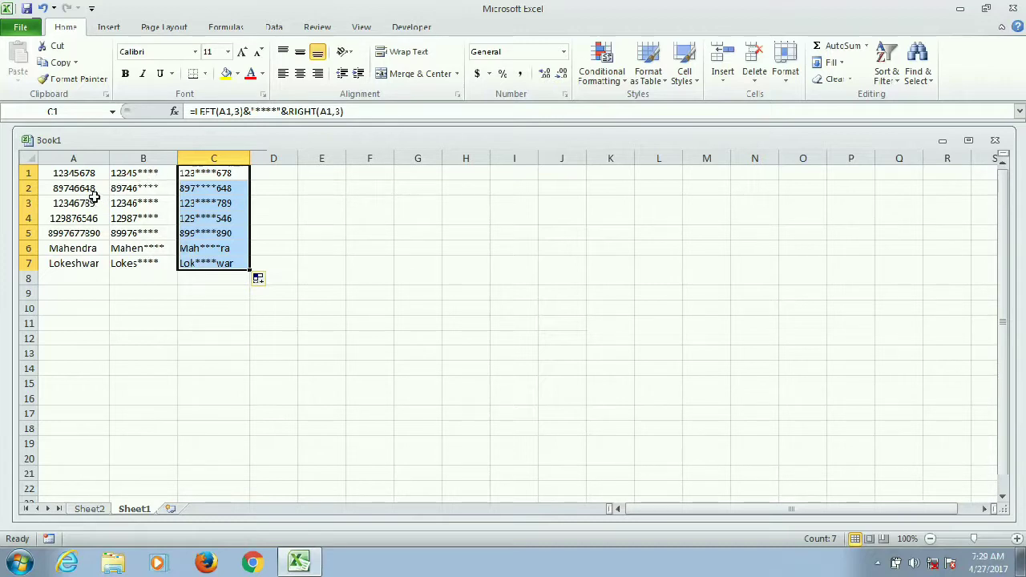
Reapply the custom format ;;; to A1:A7 so only the masked columns B and C show
drag(90, 174, 91, 260)
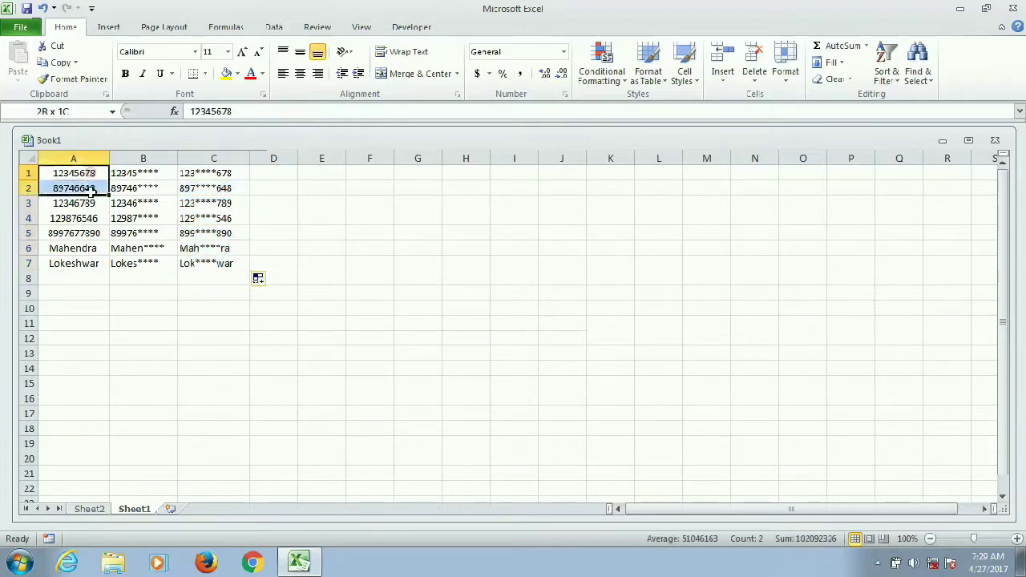
right_click(91, 261)
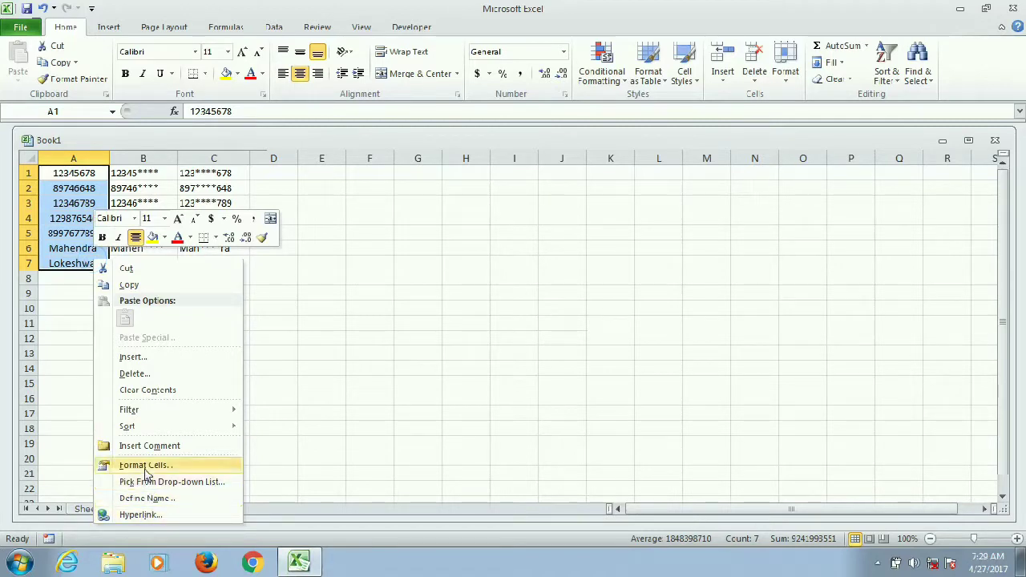
click(144, 467)
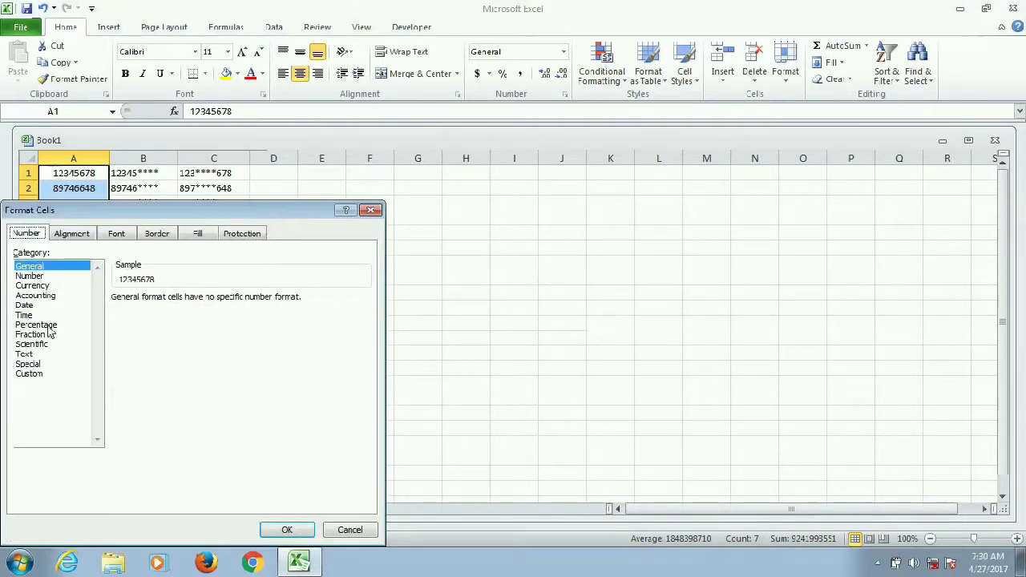
click(29, 374)
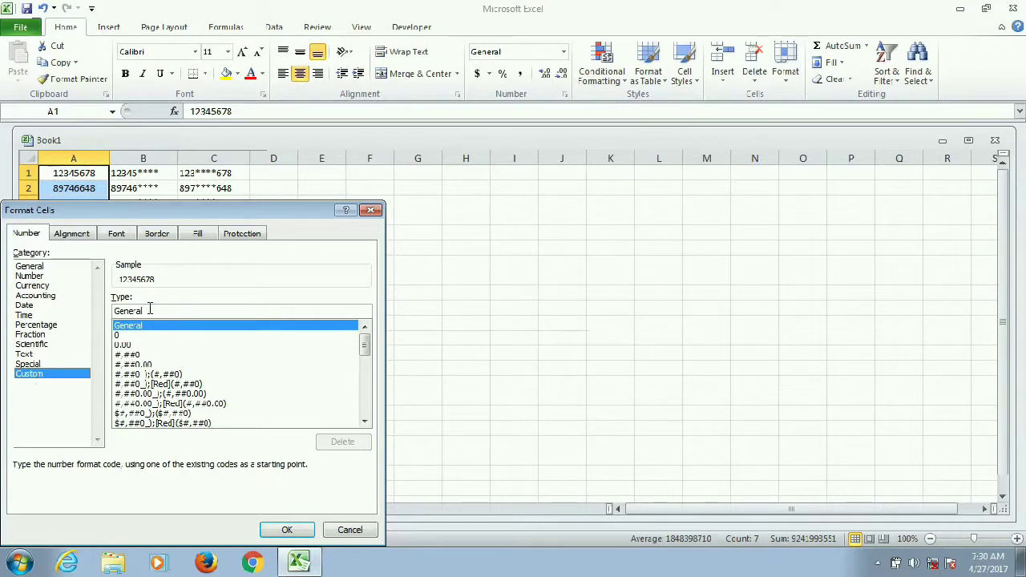
drag(148, 309, 70, 316)
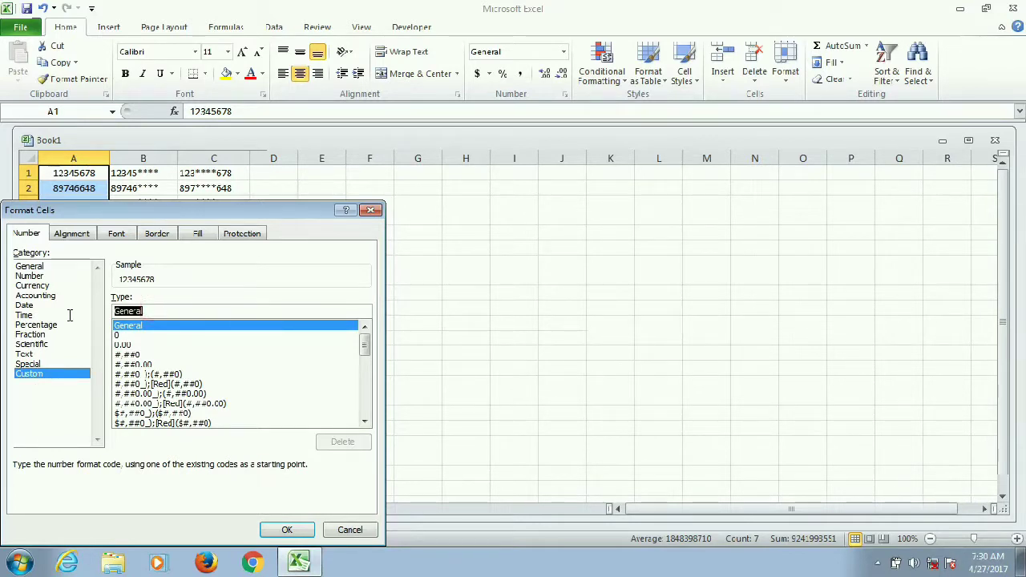
text(;;;)
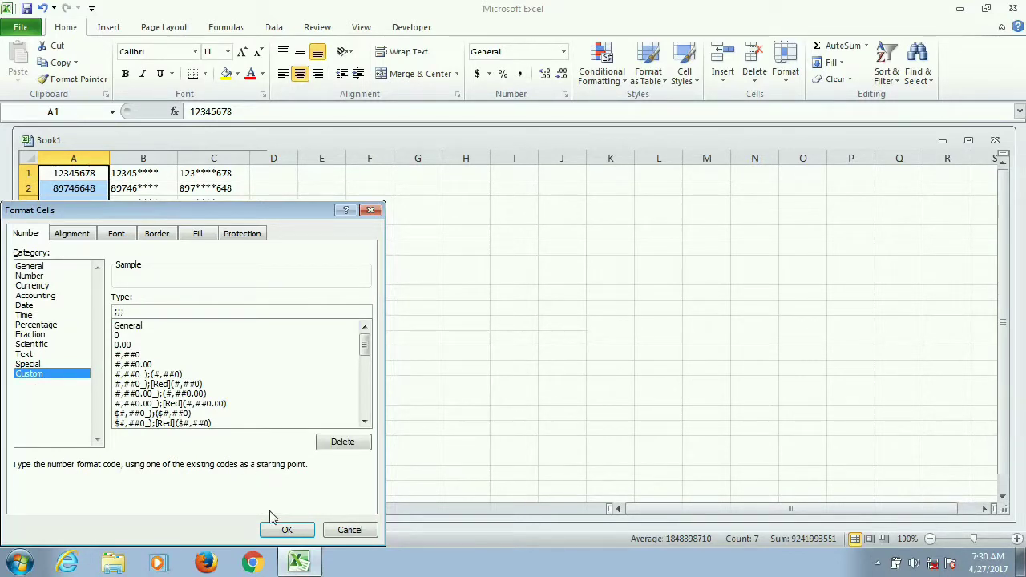
click(286, 530)
click(356, 366)
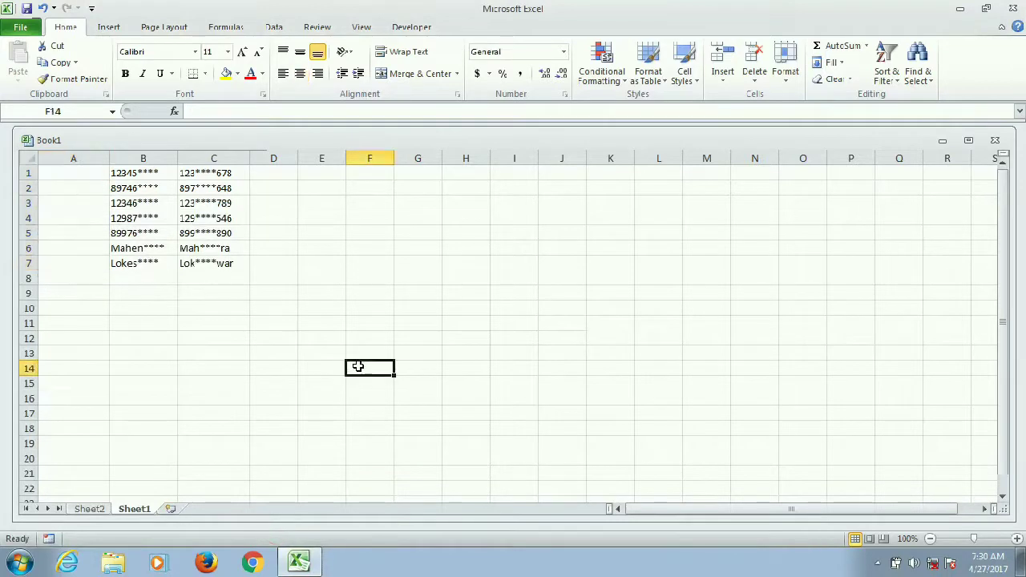